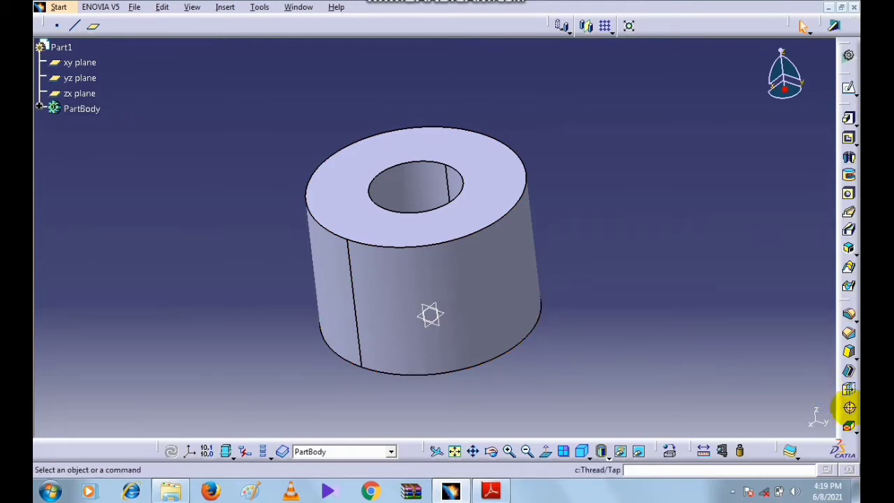
# Step: Start a Thread/Tap definition of type No Standard with the outer cylindrical face as lateral face and the top annular face as limit face
pyautogui.click(849, 408)
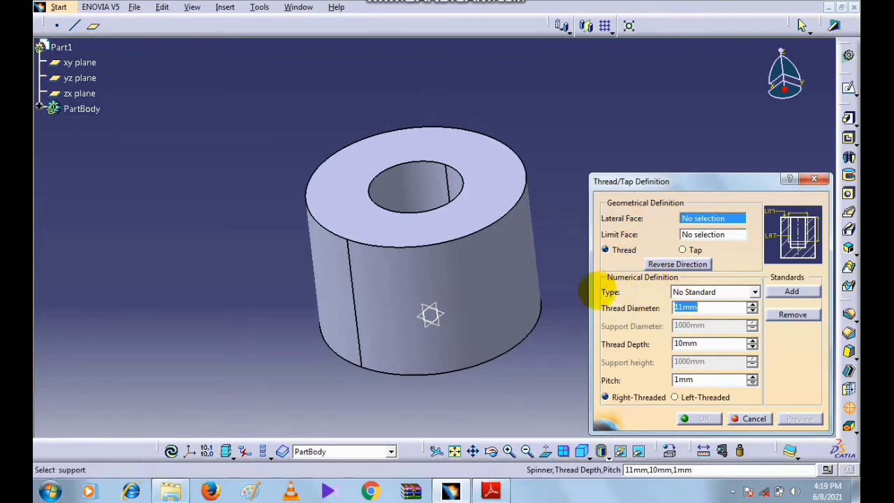
pyautogui.click(746, 292)
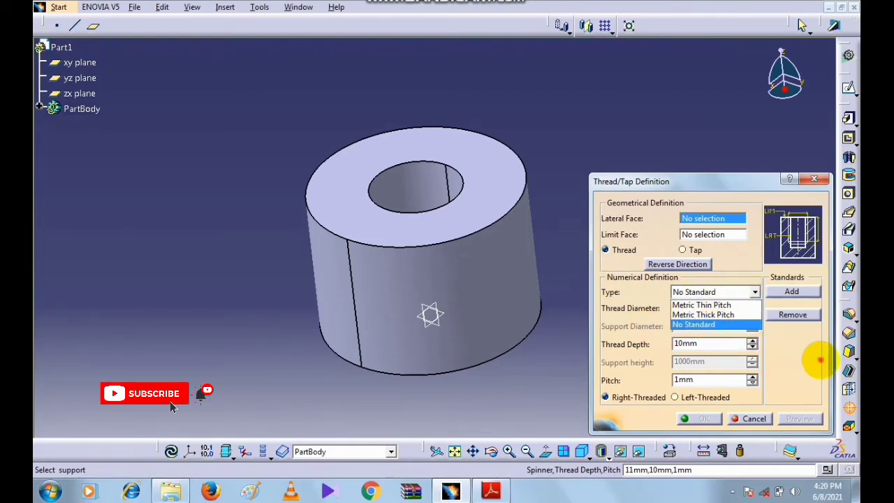
pyautogui.click(695, 325)
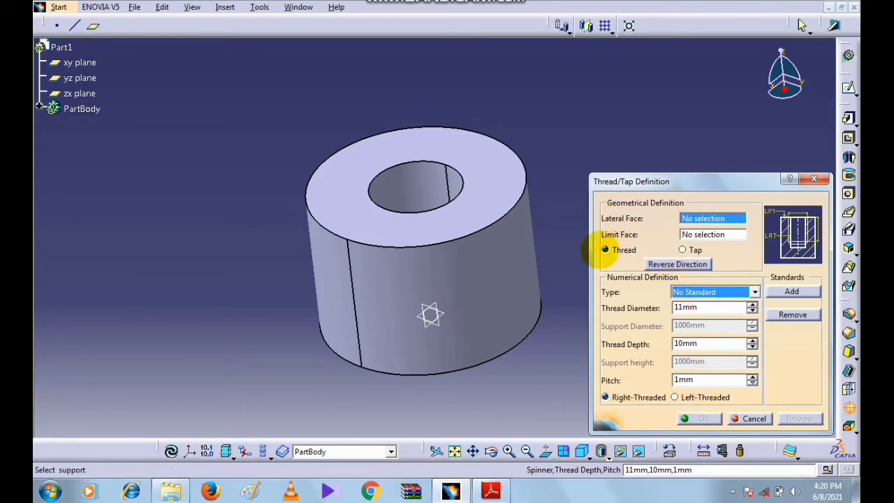
pyautogui.click(501, 269)
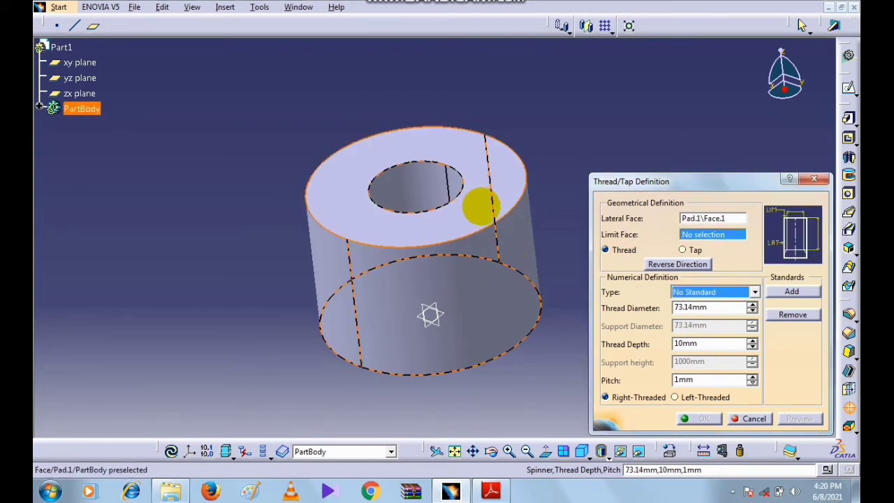
pyautogui.click(481, 207)
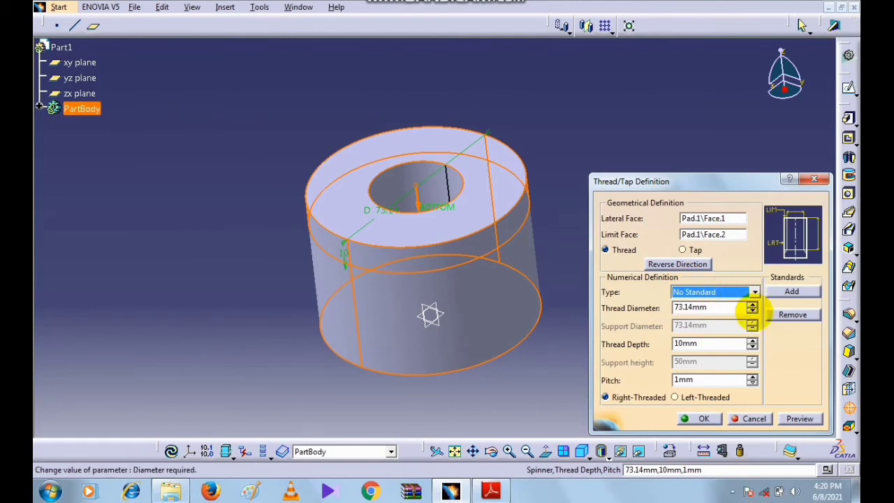
# Step: Try a thread diameter of 72.14 mm and set it back to 73.14 mm
pyautogui.click(752, 308)
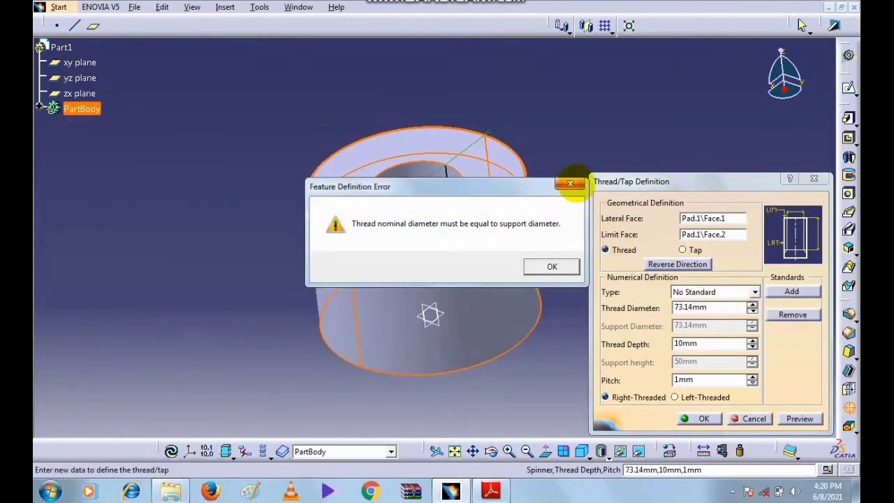
pyautogui.click(571, 183)
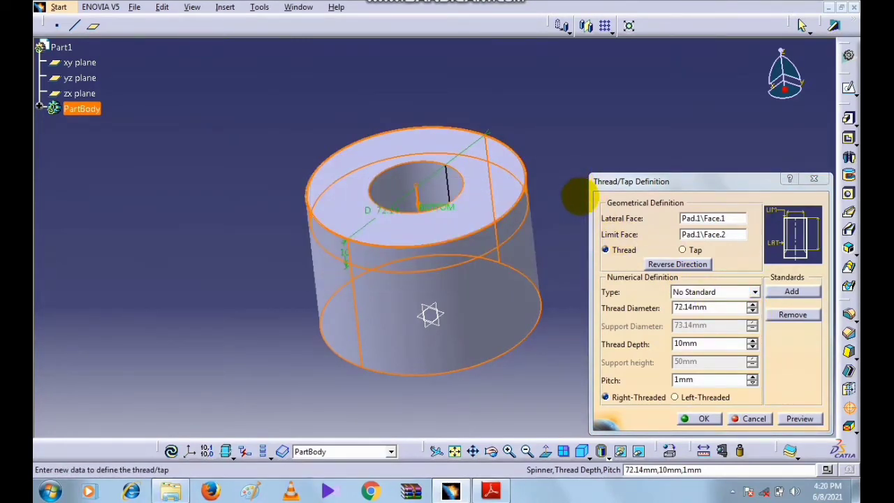
pyautogui.click(751, 305)
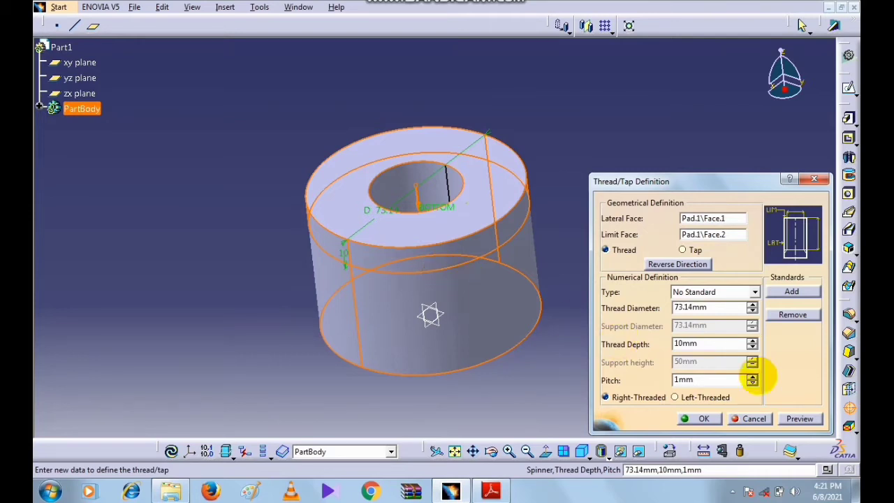
# Step: Set the thread depth to 21 mm and the pitch to 4 mm
pyautogui.click(752, 340)
pyautogui.click(752, 339)
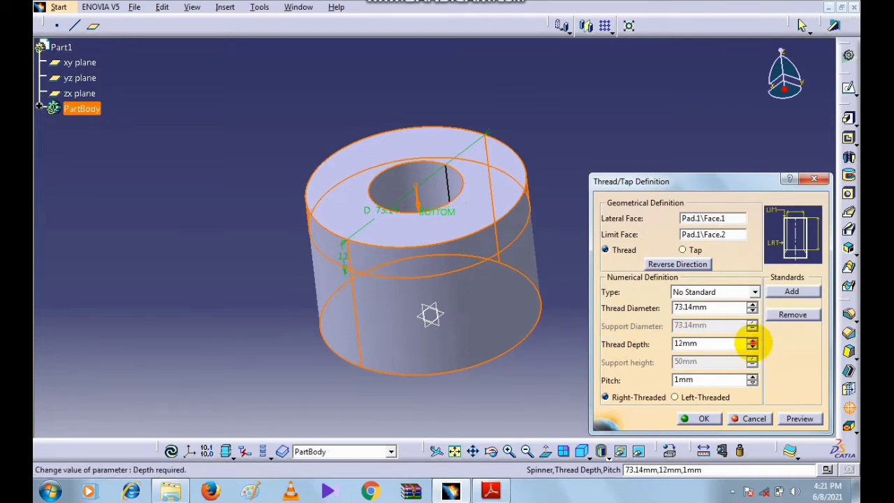
pyautogui.click(752, 340)
pyautogui.click(752, 340)
pyautogui.click(753, 340)
pyautogui.click(752, 339)
pyautogui.click(752, 340)
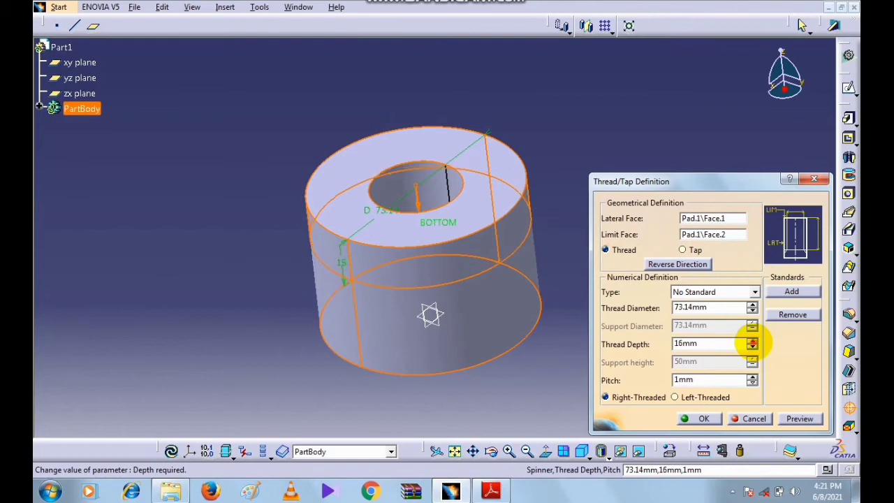
pyautogui.click(752, 339)
pyautogui.click(753, 340)
pyautogui.click(752, 340)
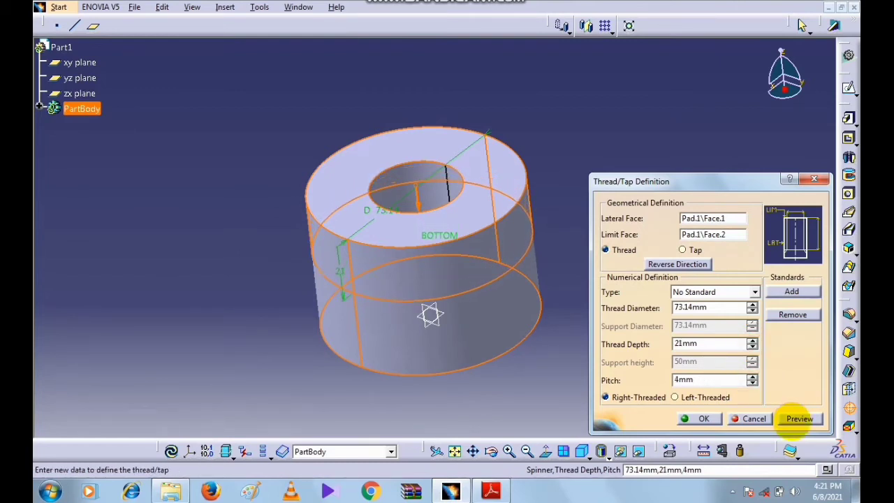
# Step: Preview and create the right-handed thread on the cylinder, and locate its feature under the part body in the specification tree
pyautogui.click(800, 418)
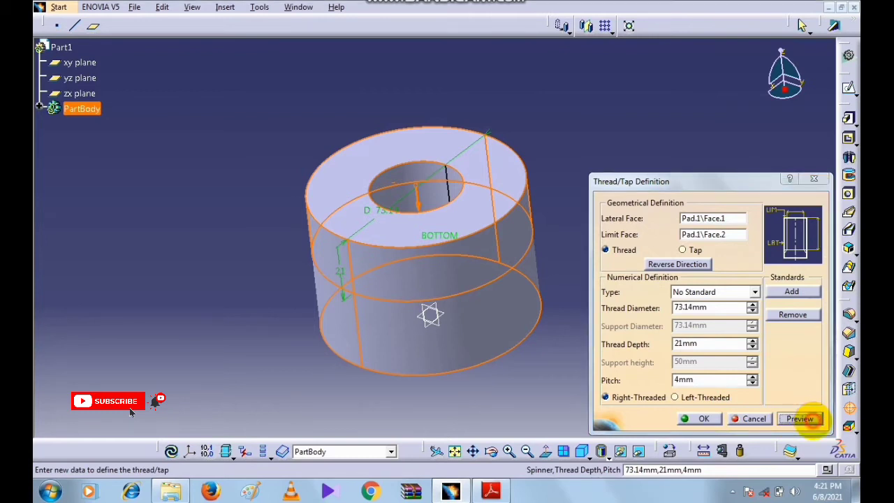
pyautogui.moveTo(458, 297); pyautogui.dragTo(464, 133, button='middle')
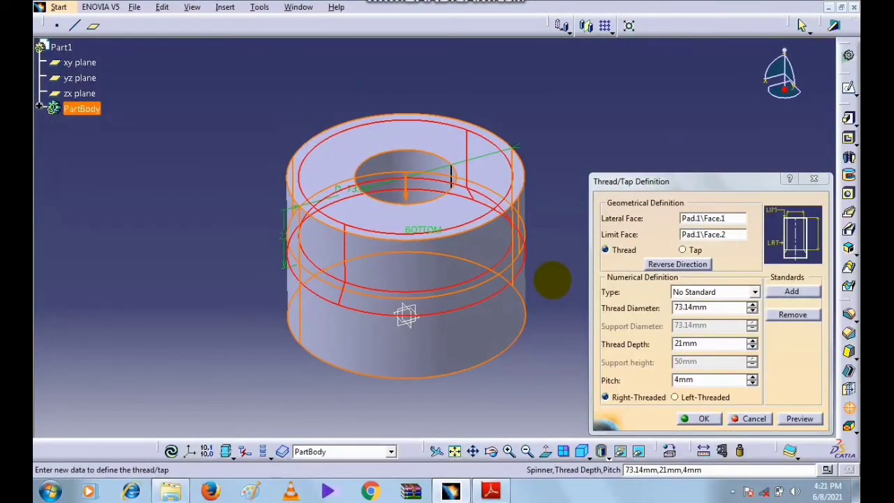
pyautogui.moveTo(552, 280); pyautogui.dragTo(520, 252, button='middle')
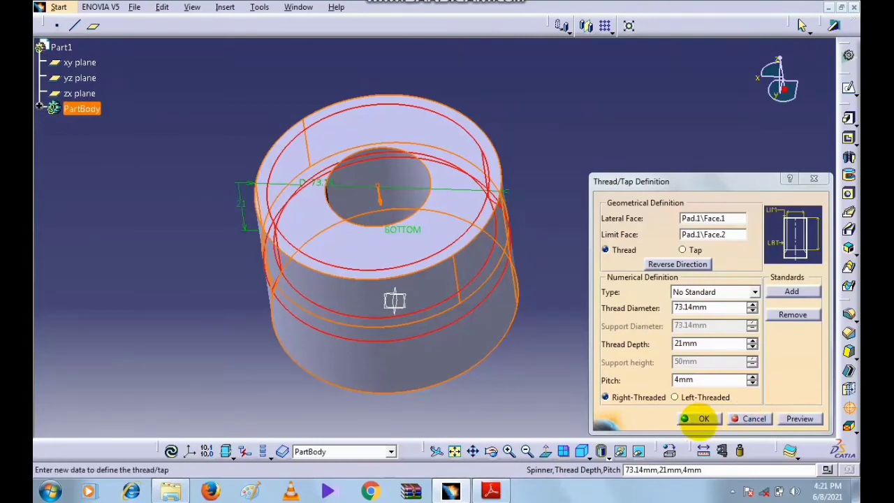
pyautogui.click(700, 419)
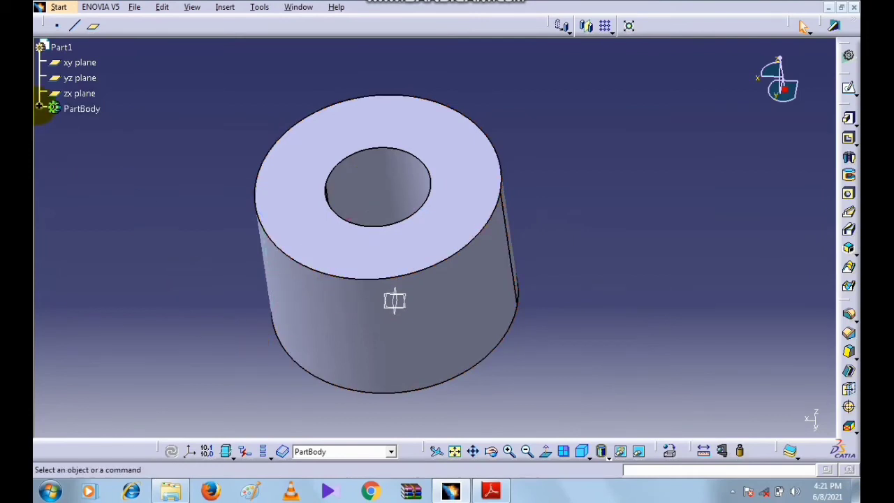
pyautogui.click(40, 107)
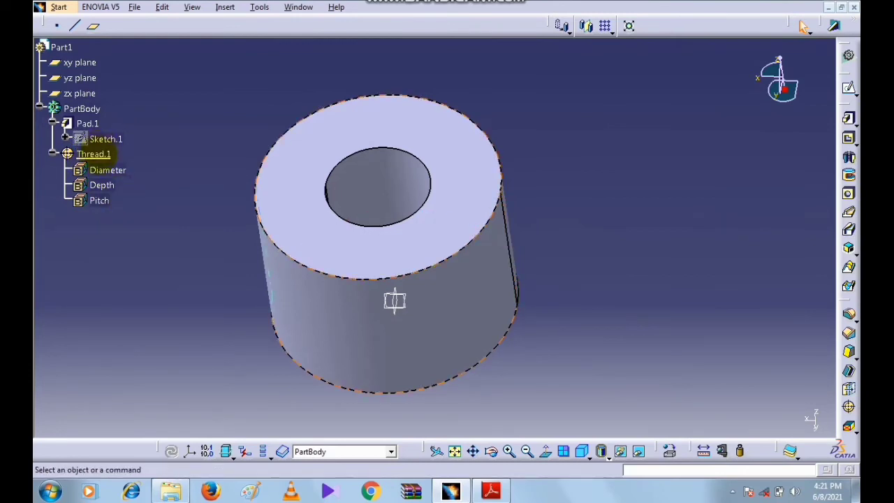
pyautogui.click(95, 154)
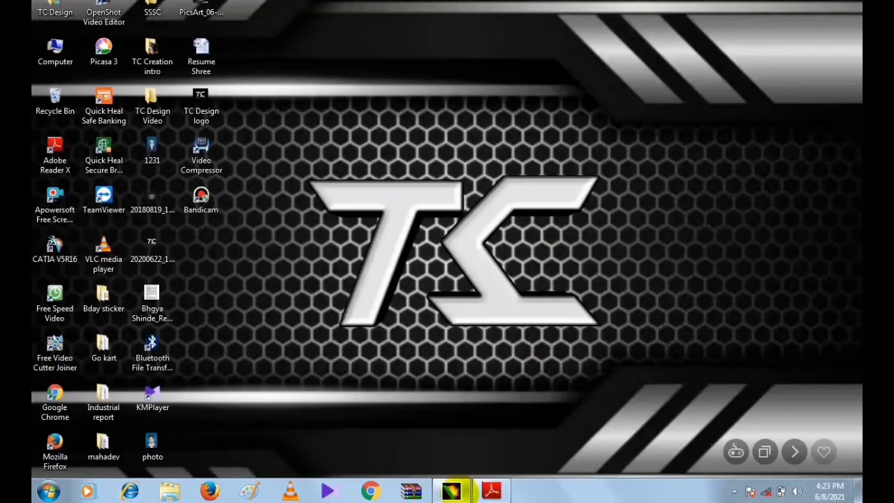
# Step: Switch to CATIA and create a new part in the Part Design workbench
pyautogui.click(454, 491)
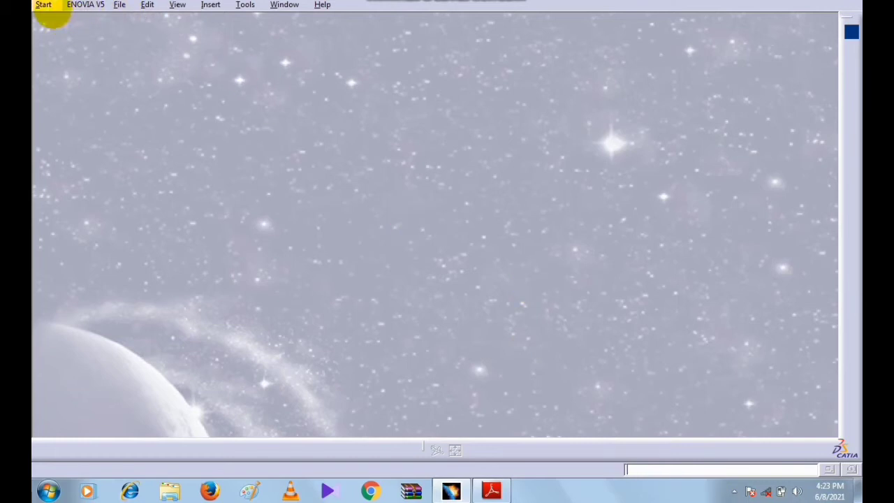
pyautogui.click(43, 5)
pyautogui.moveTo(98, 34)
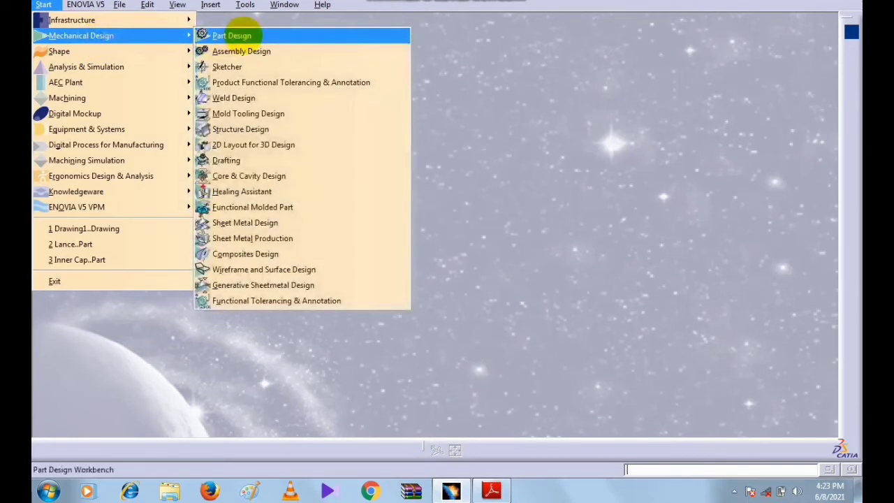
pyautogui.click(260, 34)
pyautogui.click(535, 321)
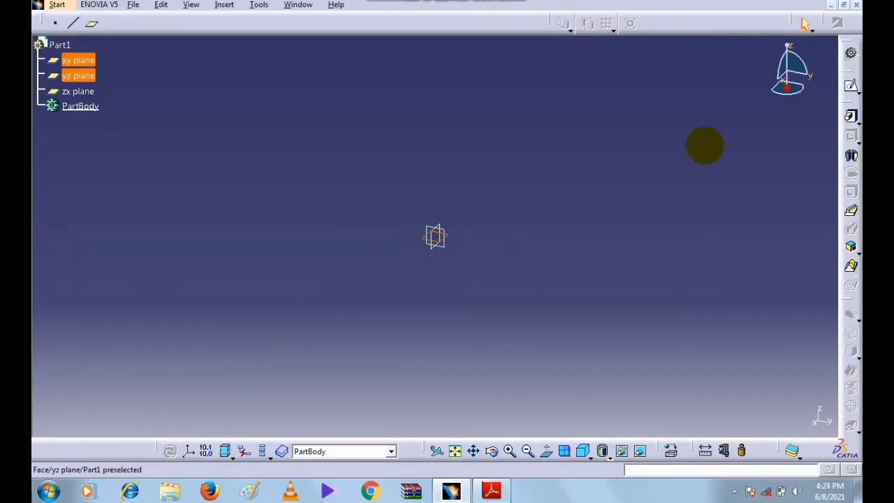
# Step: Sketch a rectangle on the xy plane with one corner at the origin and finish the sketch
pyautogui.click(852, 88)
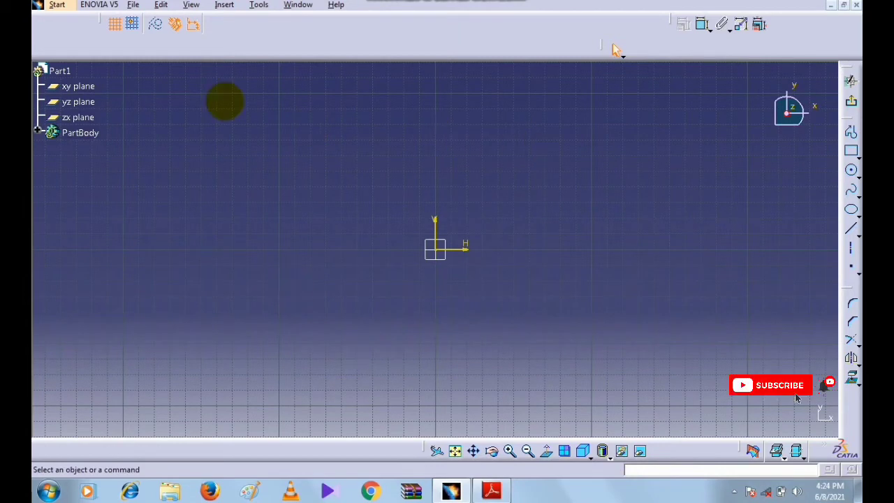
pyautogui.click(850, 146)
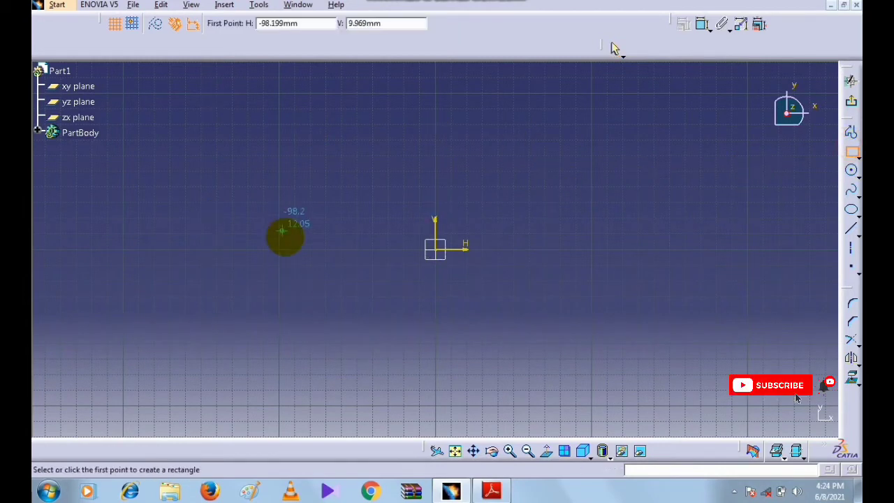
pyautogui.click(434, 248)
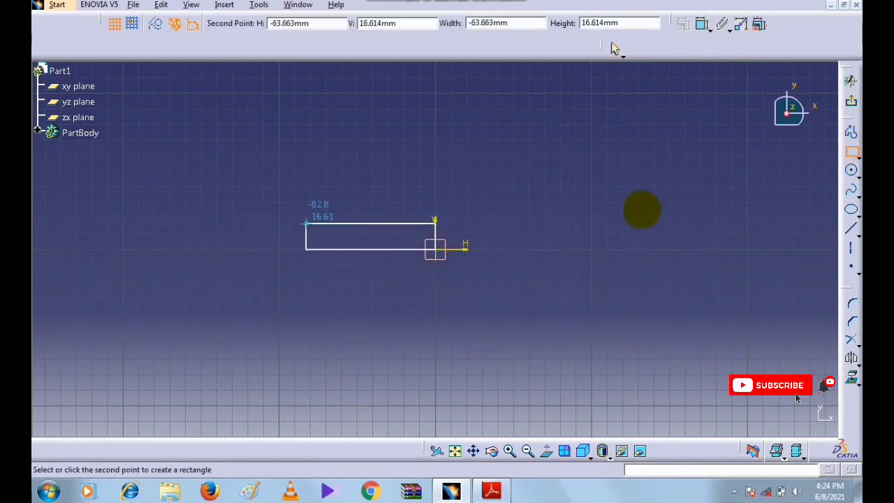
pyautogui.click(631, 138)
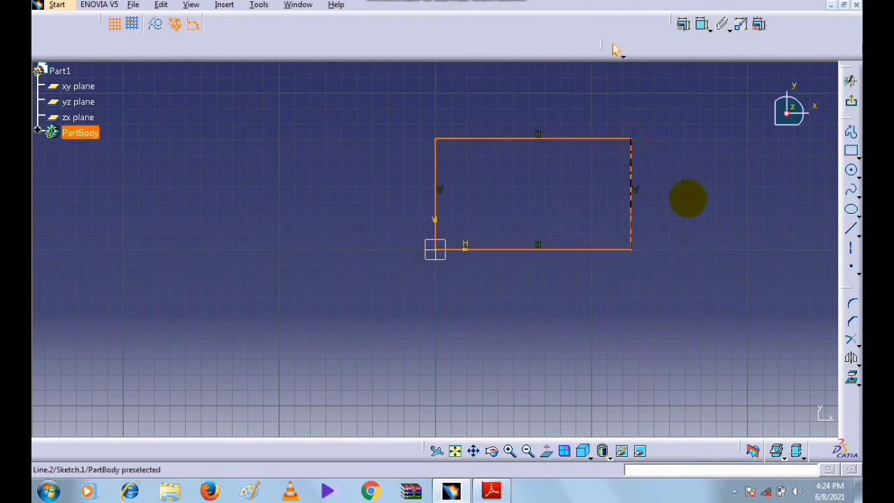
pyautogui.click(852, 102)
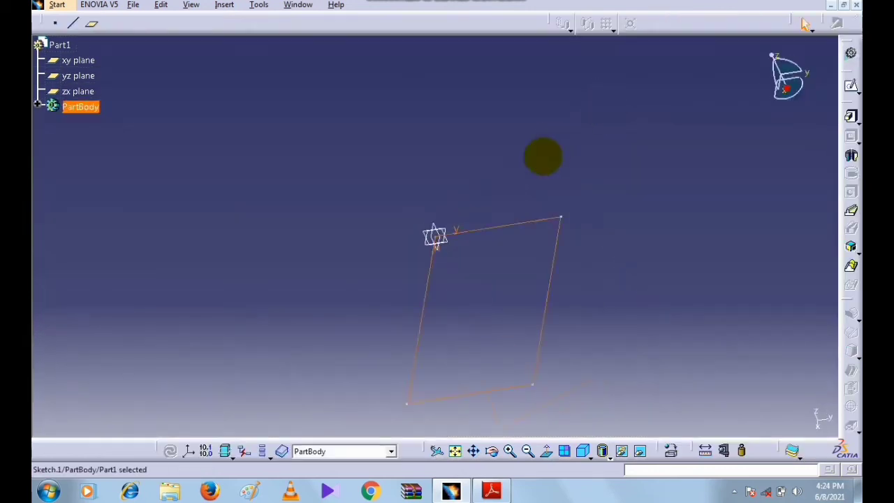
# Step: Pad the rectangular sketch to a length of 20 mm
pyautogui.moveTo(573, 299); pyautogui.dragTo(565, 245, button='middle')
pyautogui.click(579, 242)
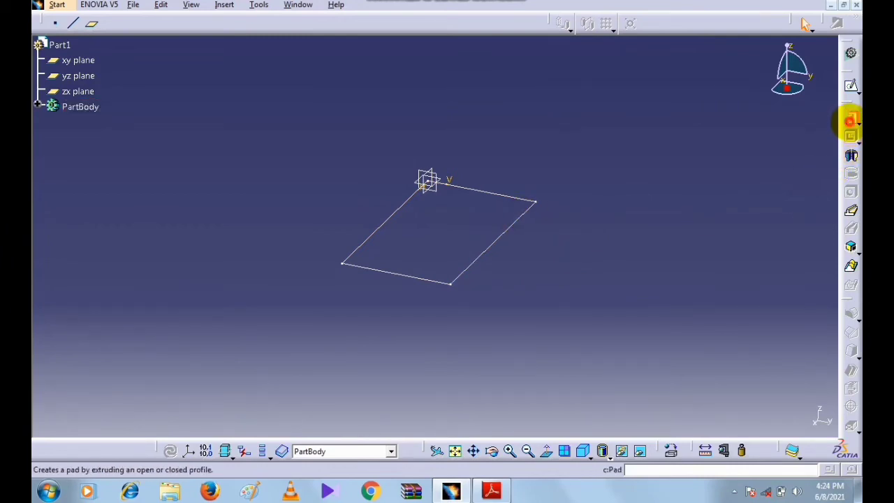
pyautogui.click(851, 117)
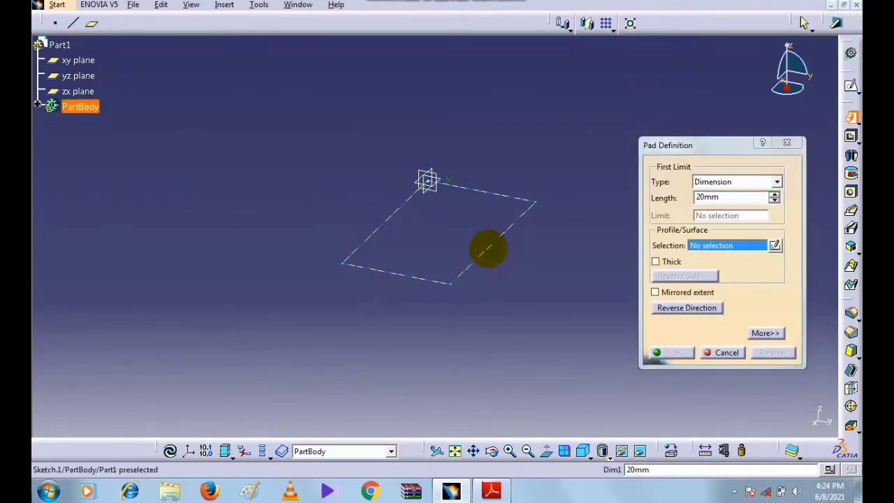
pyautogui.click(488, 249)
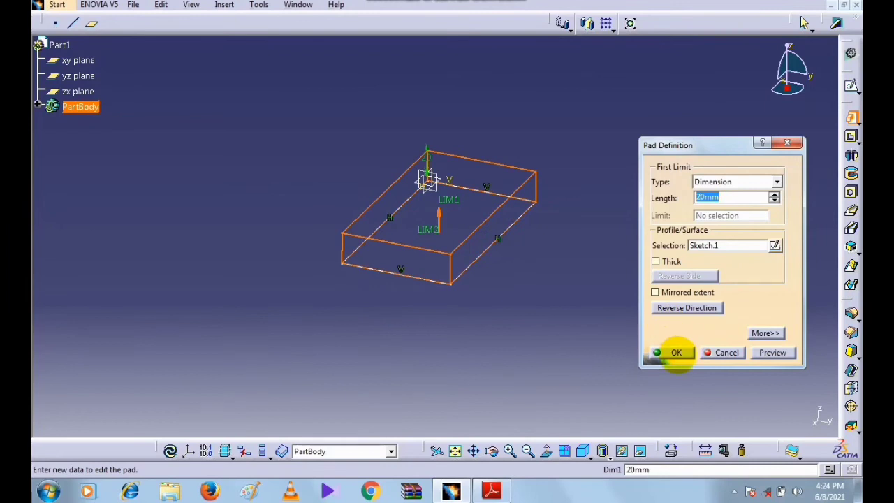
pyautogui.click(676, 352)
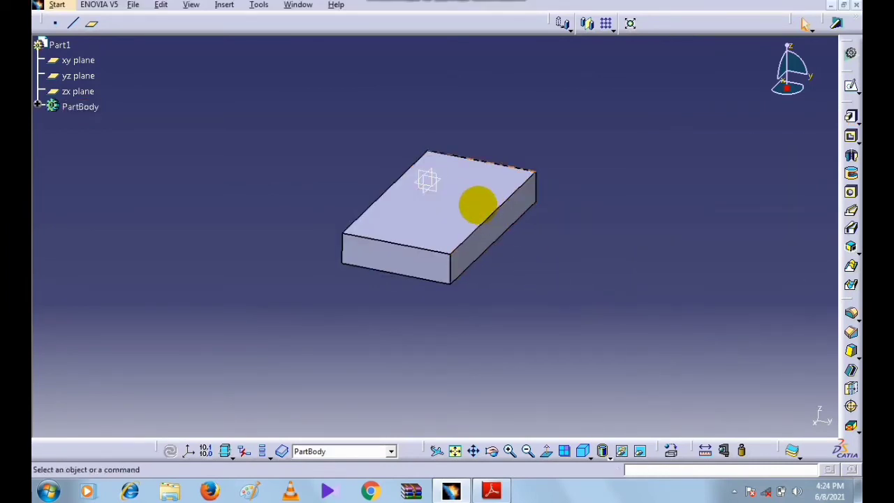
# Step: Sketch a rectangle about 59 by 28 mm on the block's top face, starting at its upper long edge
pyautogui.click(428, 228)
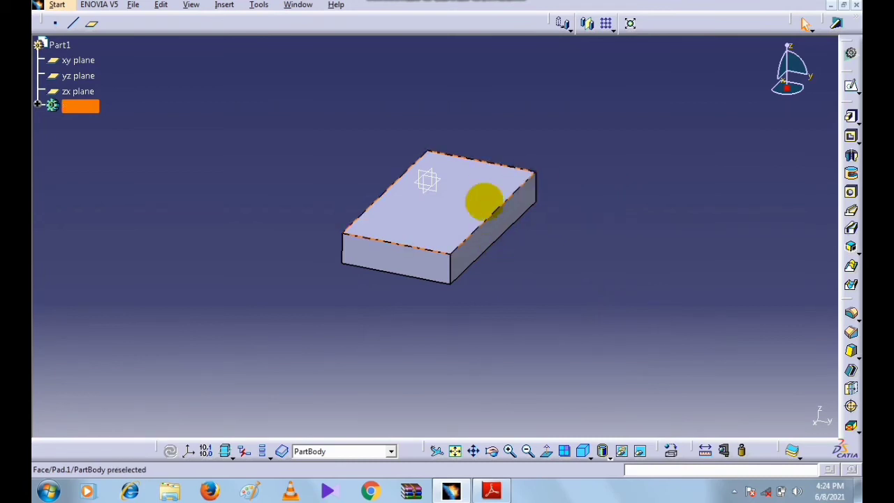
pyautogui.click(851, 87)
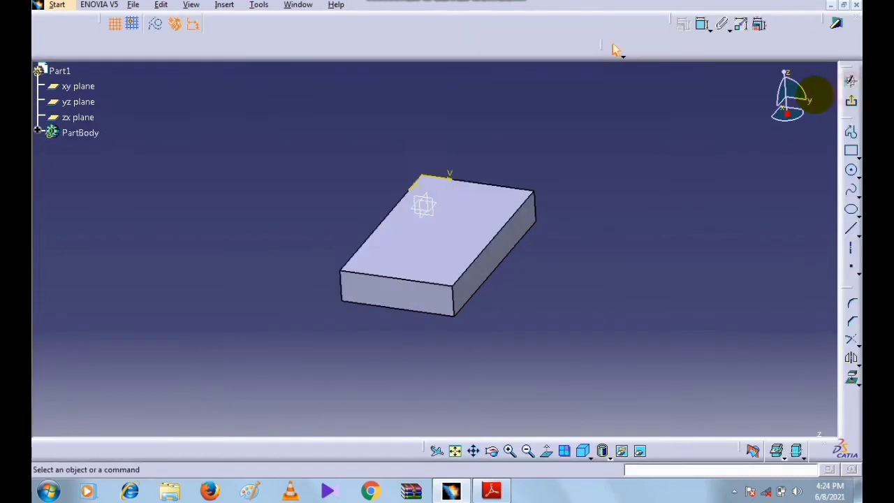
pyautogui.click(851, 152)
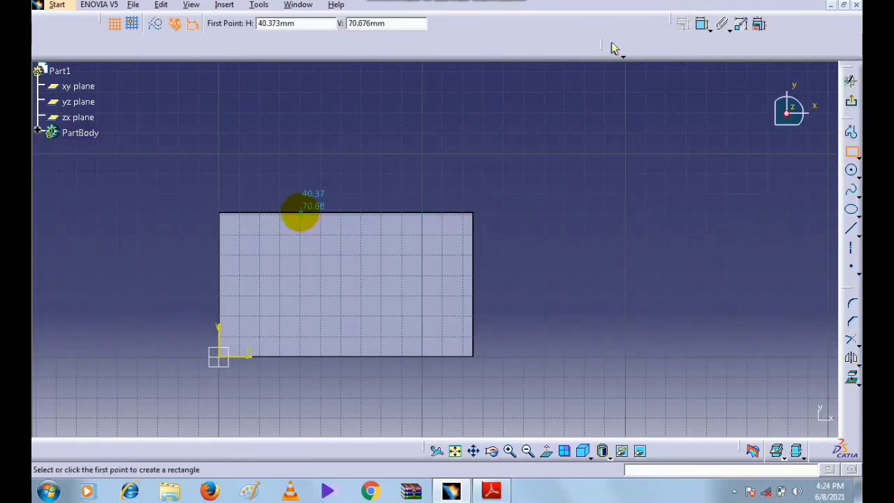
pyautogui.click(283, 212)
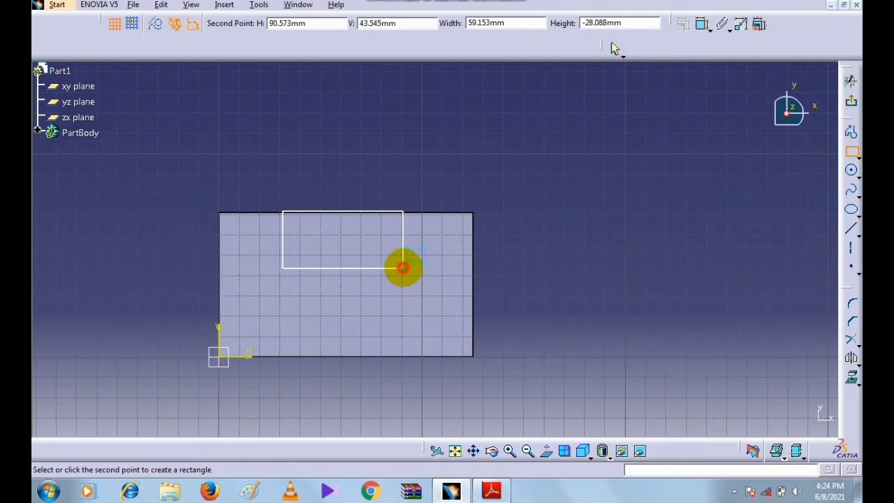
pyautogui.click(404, 269)
# Step: Move the new rectangle's upper side outward so it extends past the block's edge
pyautogui.click(384, 170)
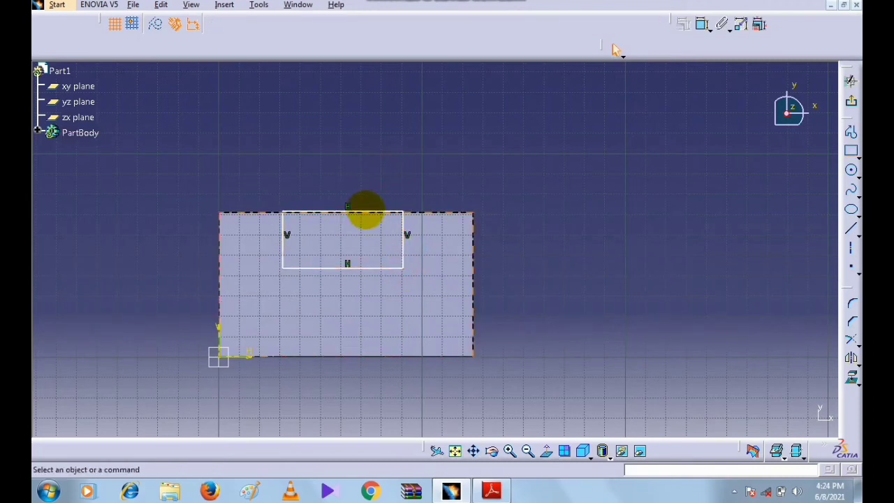
pyautogui.moveTo(366, 209); pyautogui.dragTo(366, 204)
pyautogui.click(500, 182)
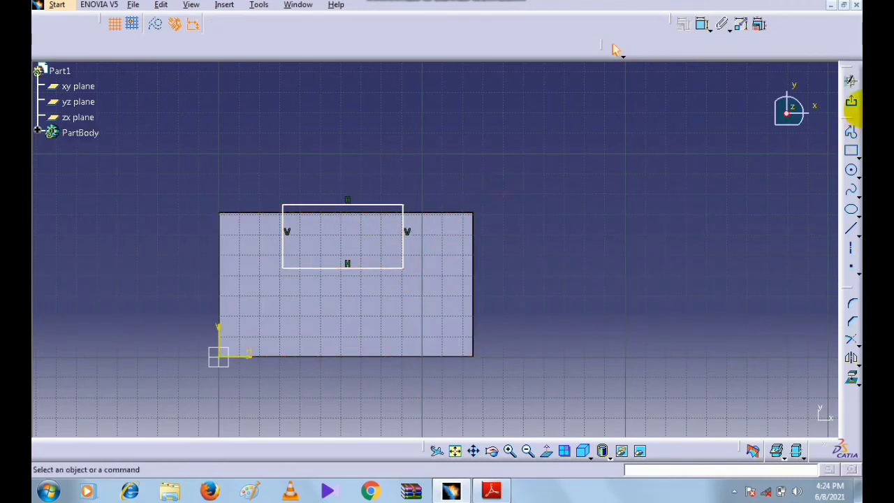
# Step: Finish the sketch and cut the rectangle into the block as a pocket 10 mm deep
pyautogui.click(853, 103)
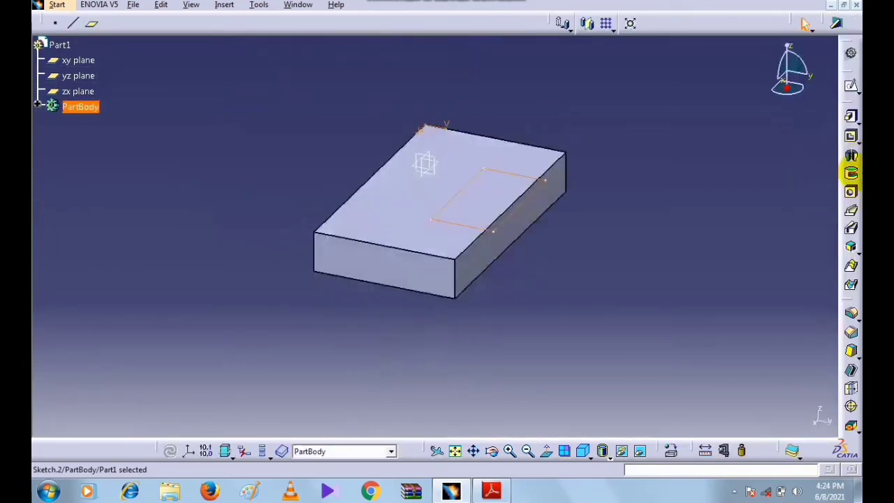
pyautogui.click(853, 138)
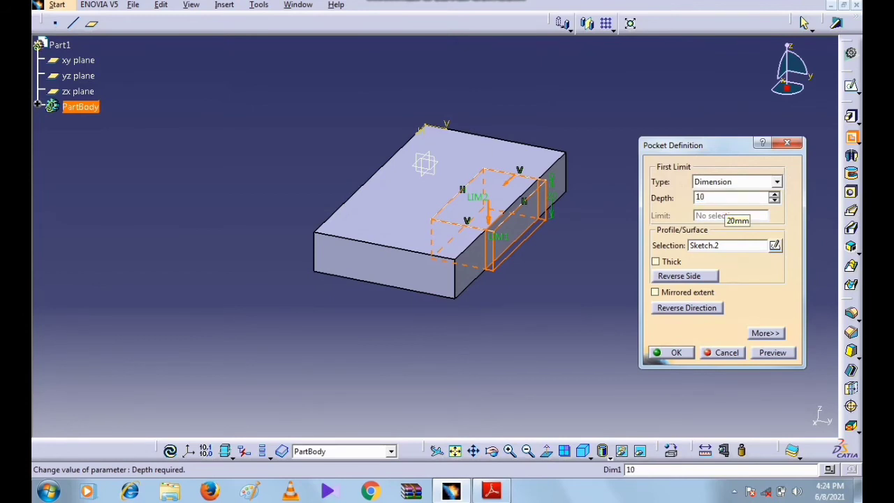
pyautogui.click(676, 352)
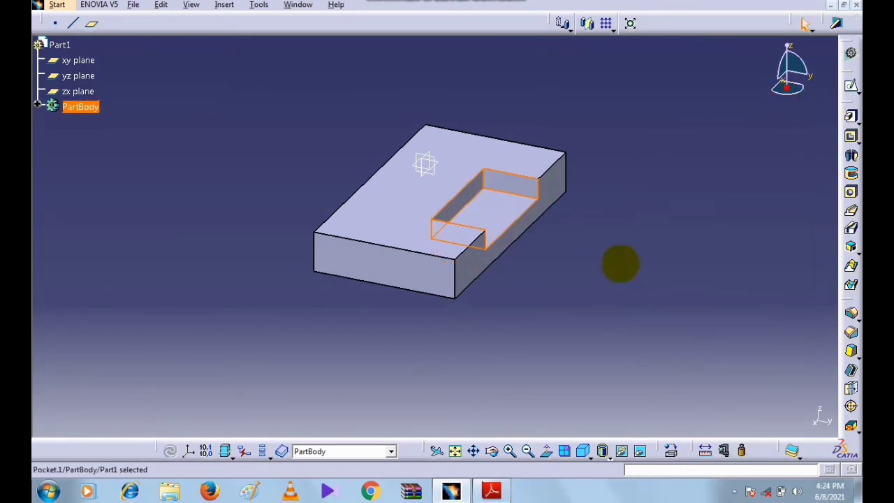
# Step: Detach the toolbar holding the Remove Face command and dock it in the toolbar row above the model
pyautogui.moveTo(628, 213); pyautogui.dragTo(695, 146, button='middle')
pyautogui.moveTo(669, 189); pyautogui.dragTo(633, 251, button='middle')
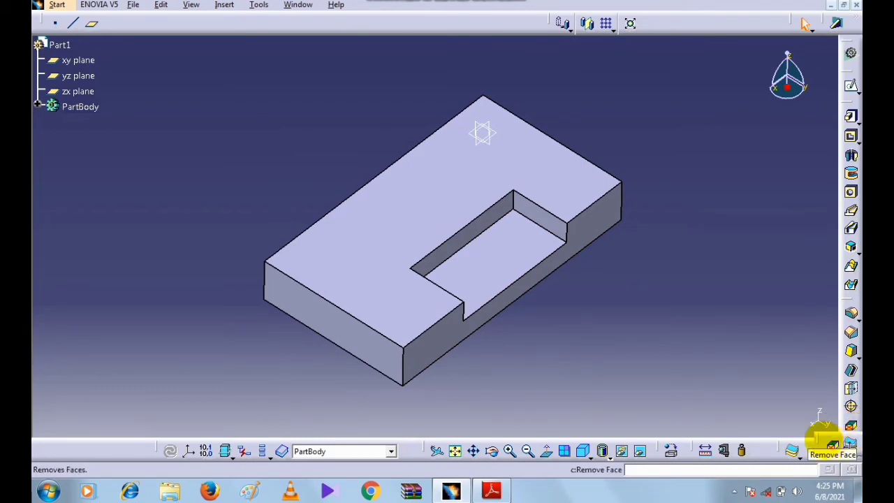
pyautogui.moveTo(815, 440); pyautogui.dragTo(712, 24)
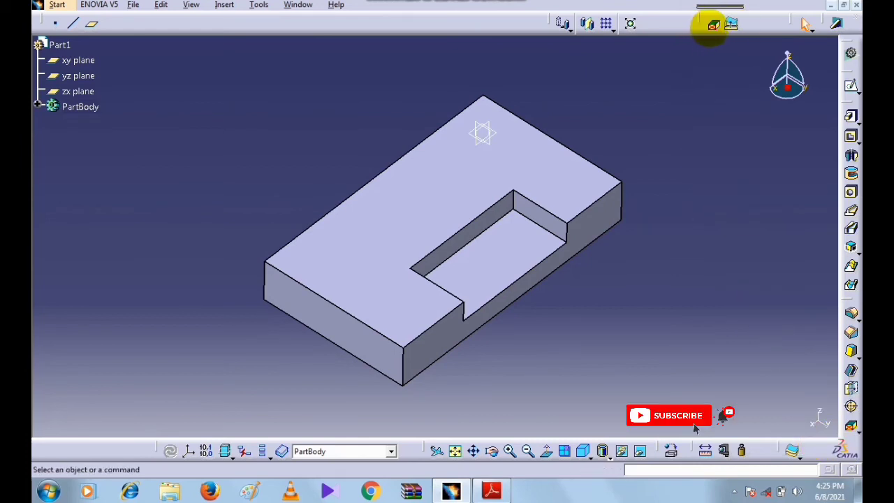
# Step: Start a Remove Face feature and select the pocket's floor and its three side walls as faces to remove
pyautogui.click(712, 24)
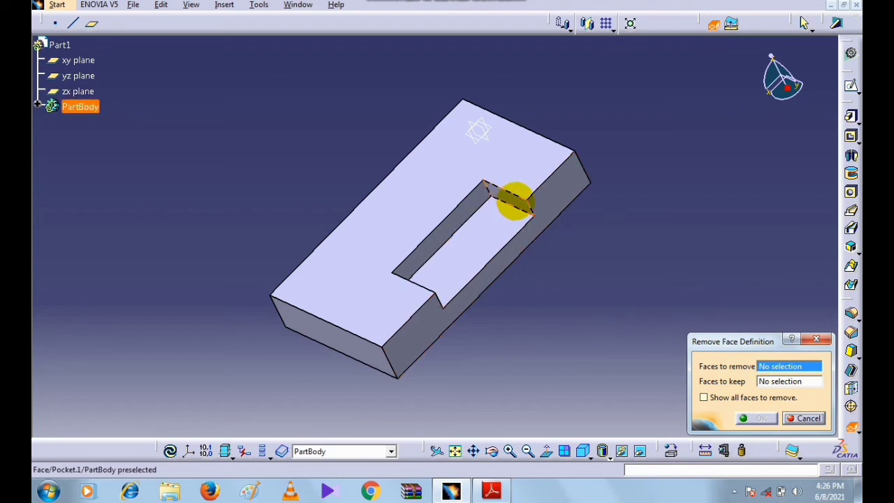
pyautogui.click(515, 201)
pyautogui.click(461, 215)
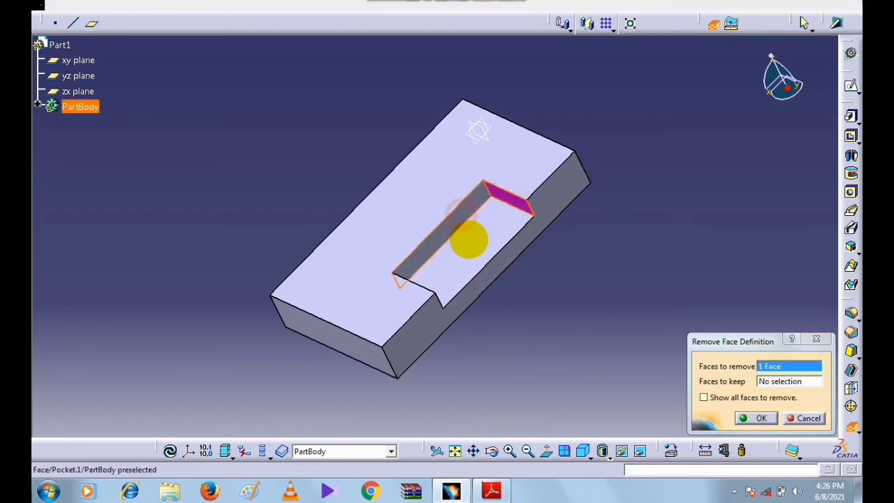
pyautogui.click(476, 250)
pyautogui.moveTo(447, 318); pyautogui.dragTo(528, 237, button='middle')
pyautogui.click(425, 274)
pyautogui.click(426, 274)
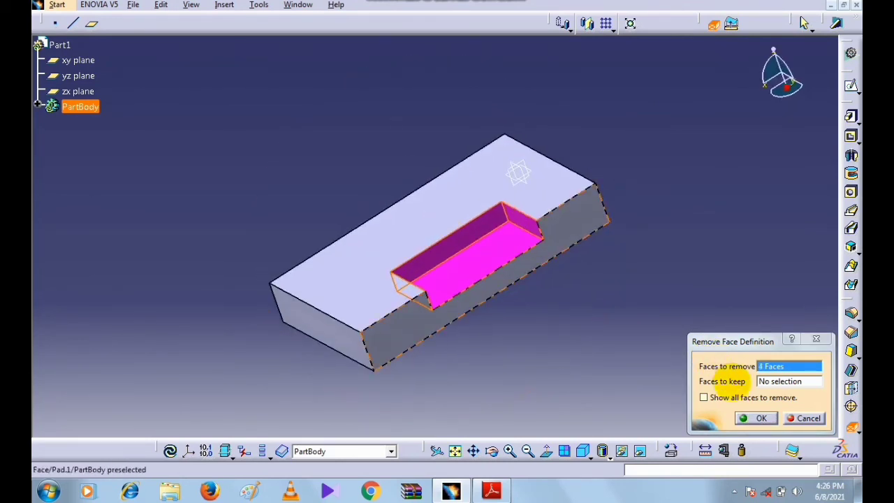
# Step: Set the block's top face and notched long side face as faces to keep, show all faces to remove, and apply the face removal
pyautogui.click(783, 382)
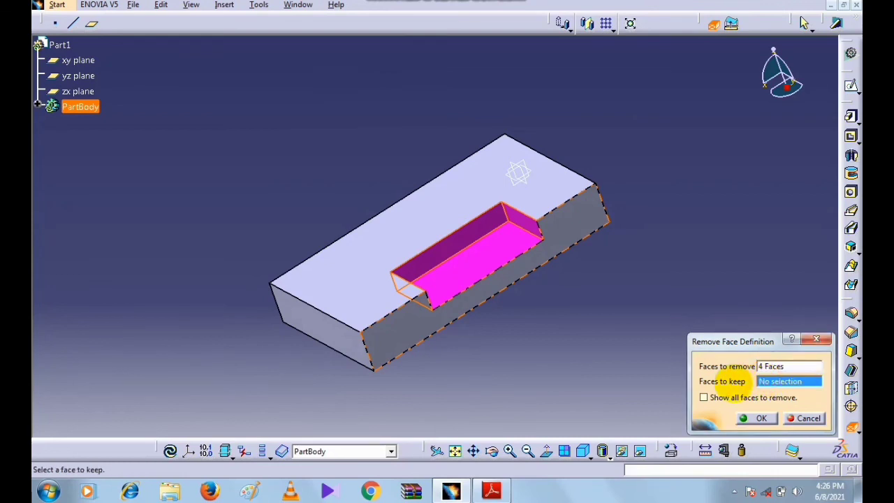
pyautogui.click(565, 225)
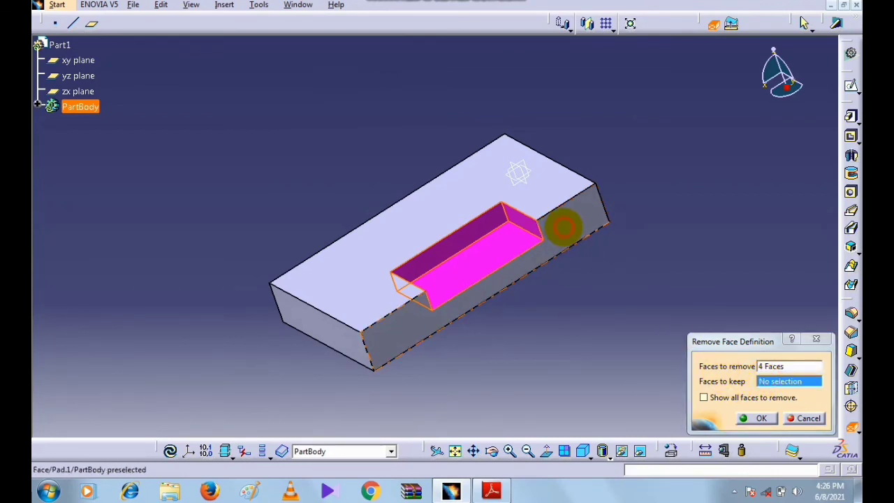
pyautogui.click(548, 194)
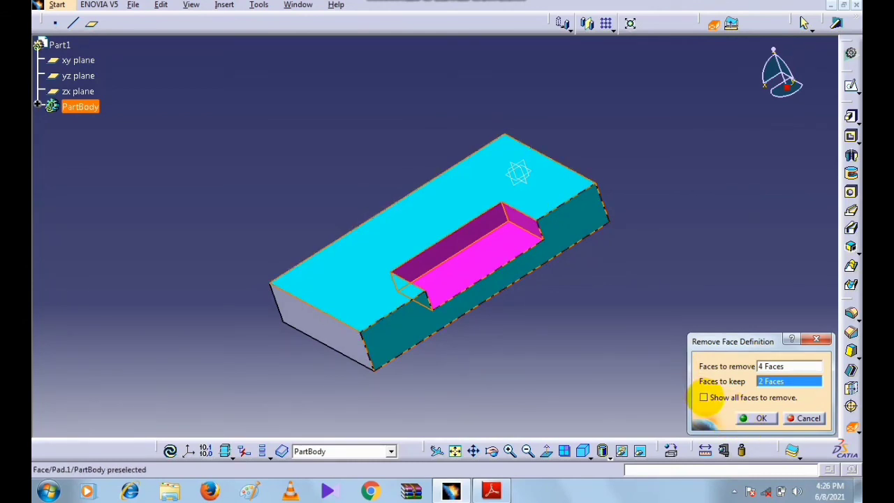
pyautogui.click(703, 397)
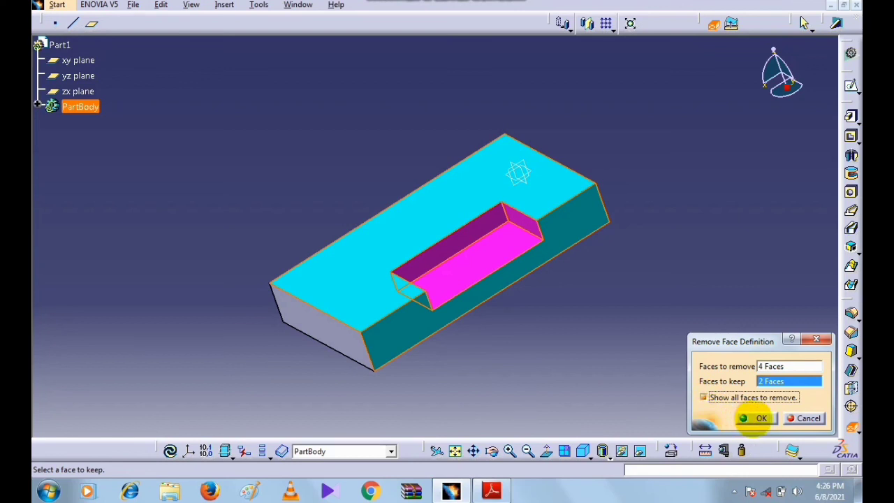
pyautogui.click(755, 418)
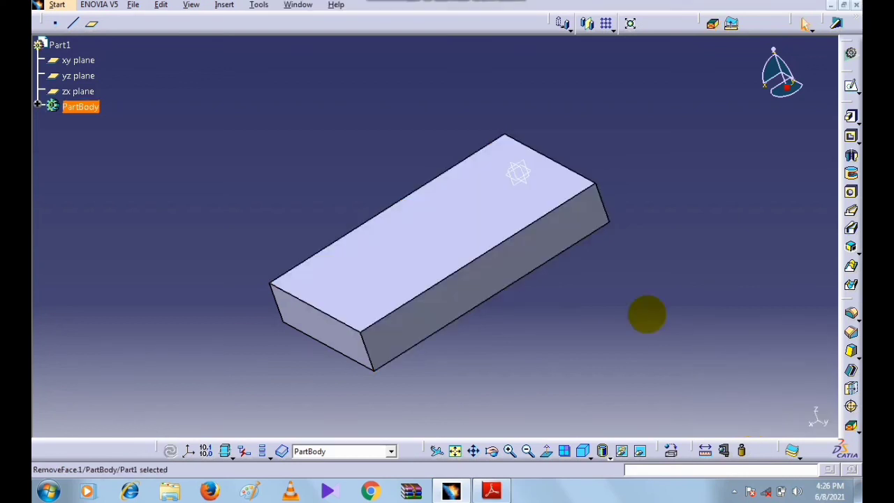